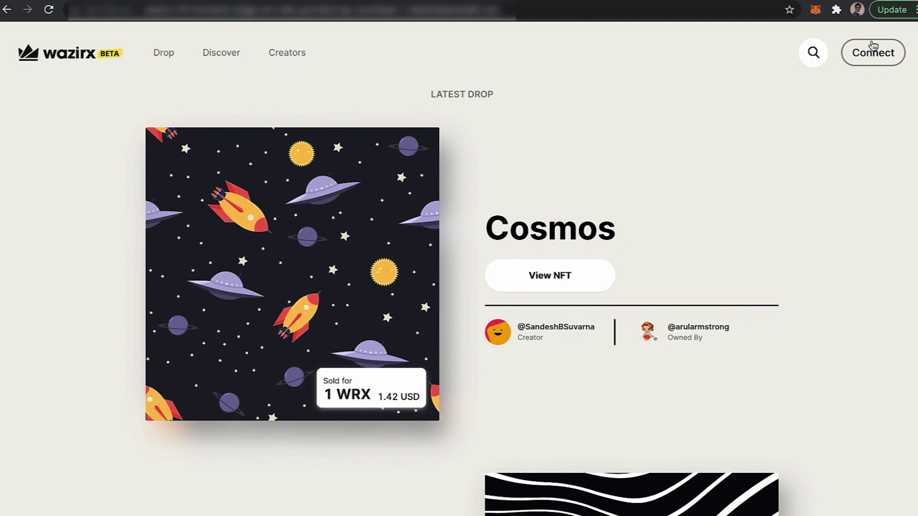
Step: Open the MetaMask wallet over the WazirX home page to check balance and network
{"action": "left_click", "coordinate": [815, 10]}
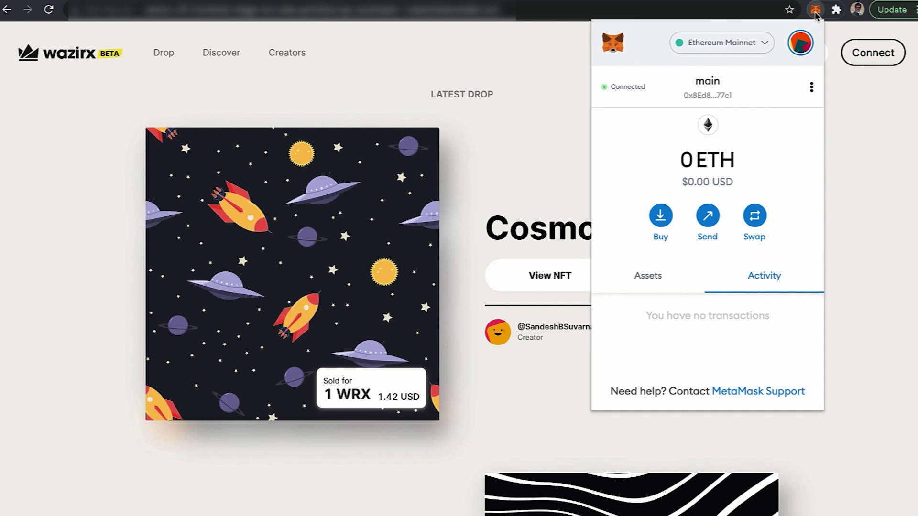
{"action": "left_click", "coordinate": [816, 14]}
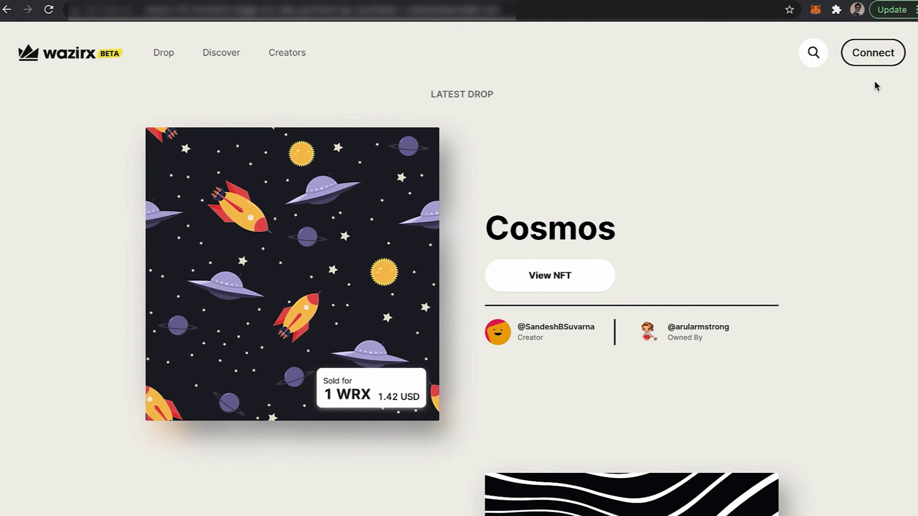
{"action": "left_click", "coordinate": [871, 53]}
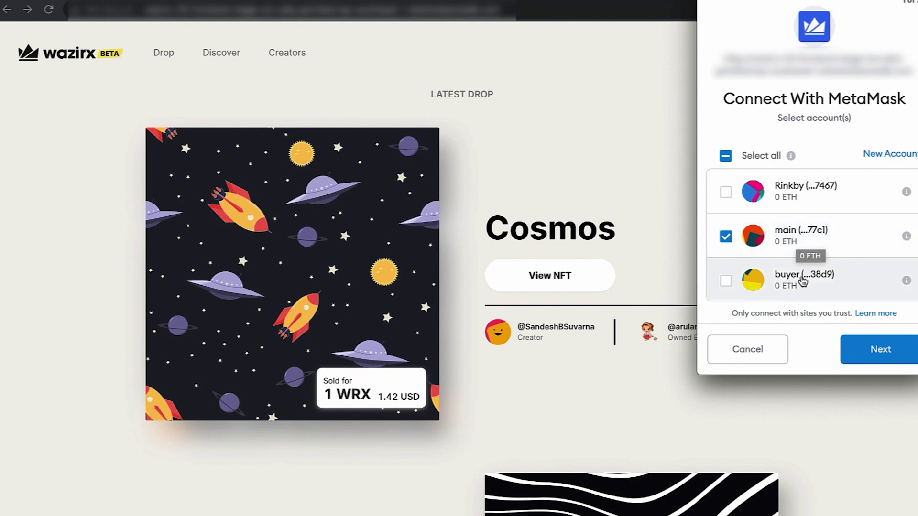
Step: Keep the main account selected in MetaMask and connect it to the WazirX site
{"action": "left_click", "coordinate": [880, 349]}
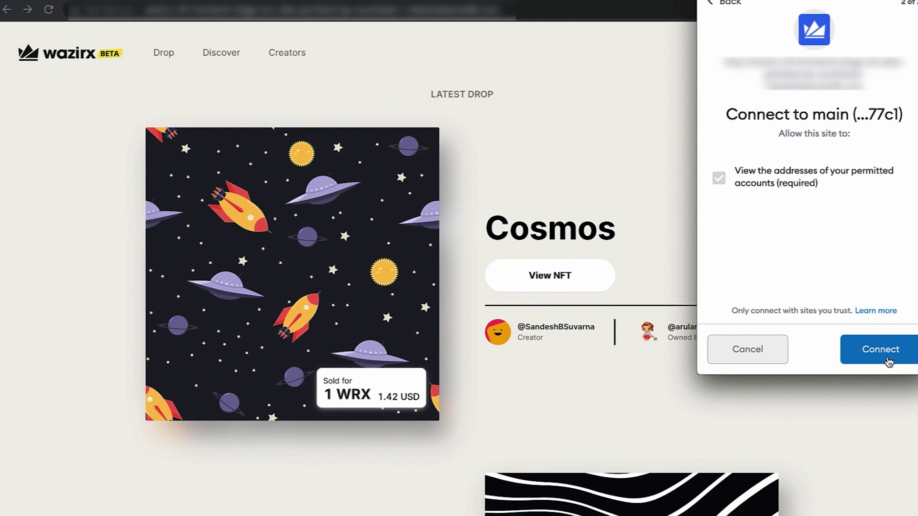
{"action": "left_click", "coordinate": [884, 354]}
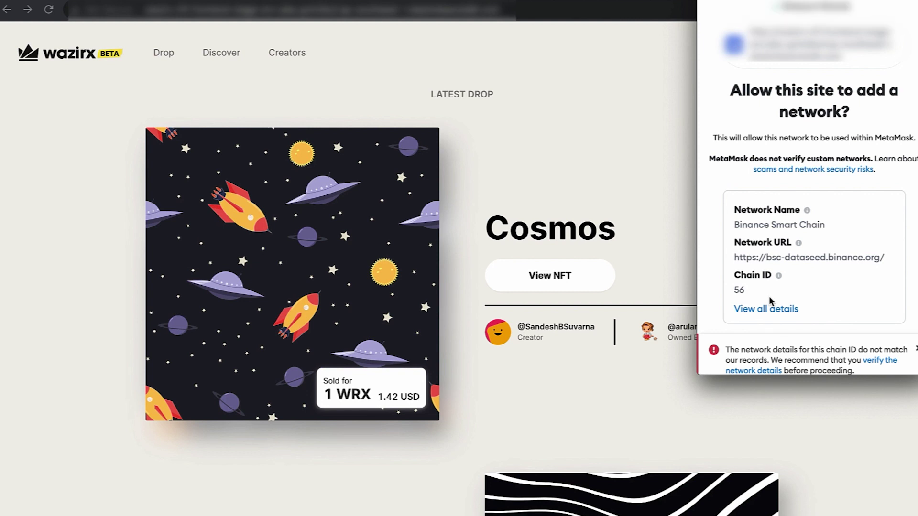
Step: Approve adding the Binance Smart Chain network (chain ID 56) in MetaMask
{"action": "scroll", "coordinate": [768, 296], "scroll_direction": "down", "scroll_amount": 3}
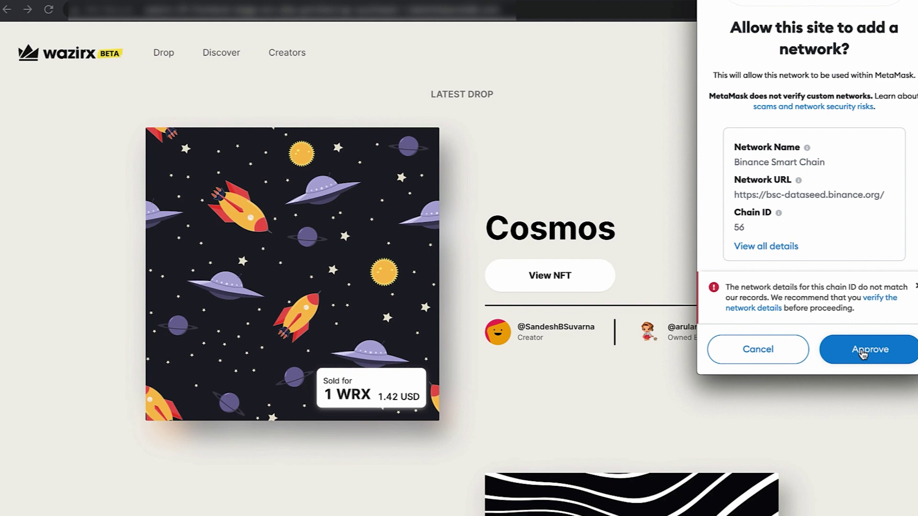
{"action": "left_click", "coordinate": [862, 353]}
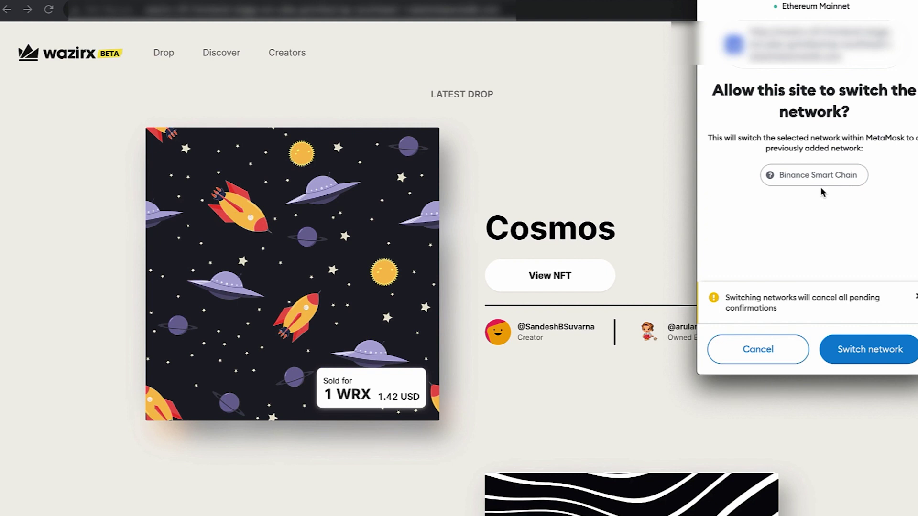
Step: Switch MetaMask to Binance Smart Chain and sign the account verification message
{"action": "left_click", "coordinate": [881, 349]}
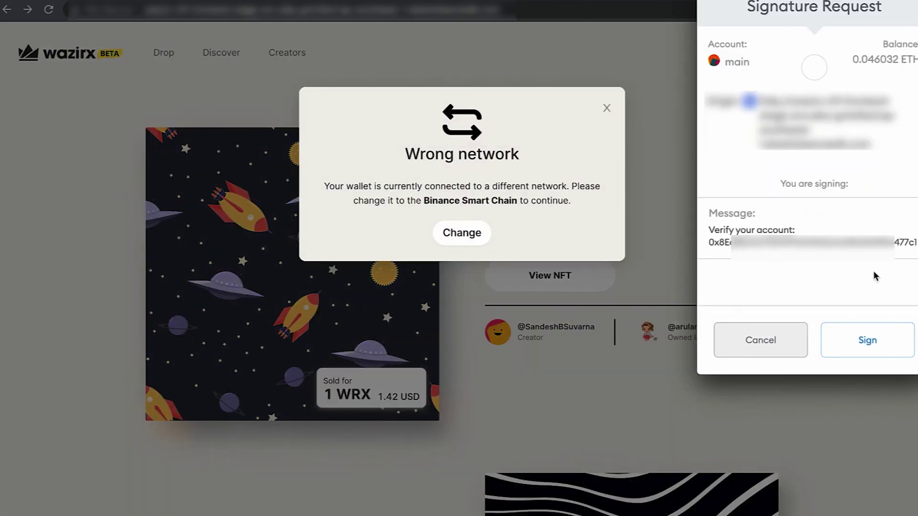
{"action": "left_click", "coordinate": [875, 353]}
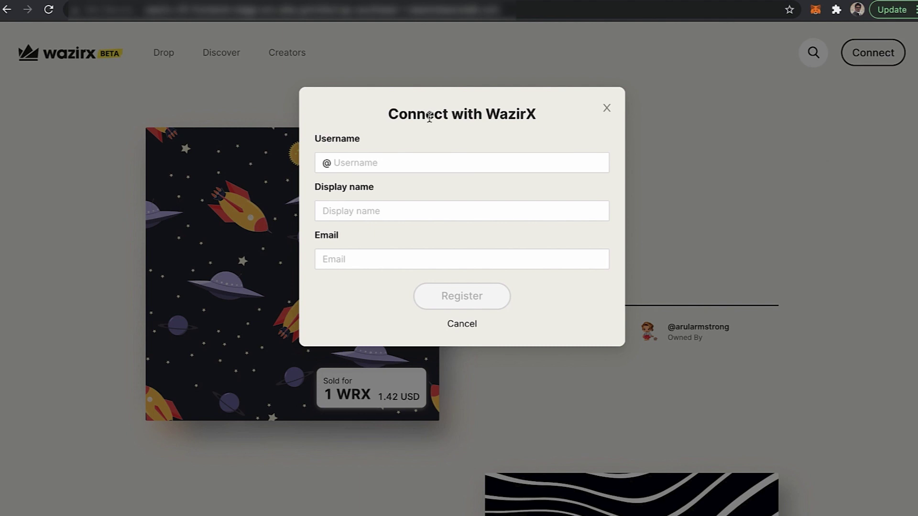
Step: Enter the username test1234567 in the Connect with WazirX form
{"action": "left_click", "coordinate": [370, 162]}
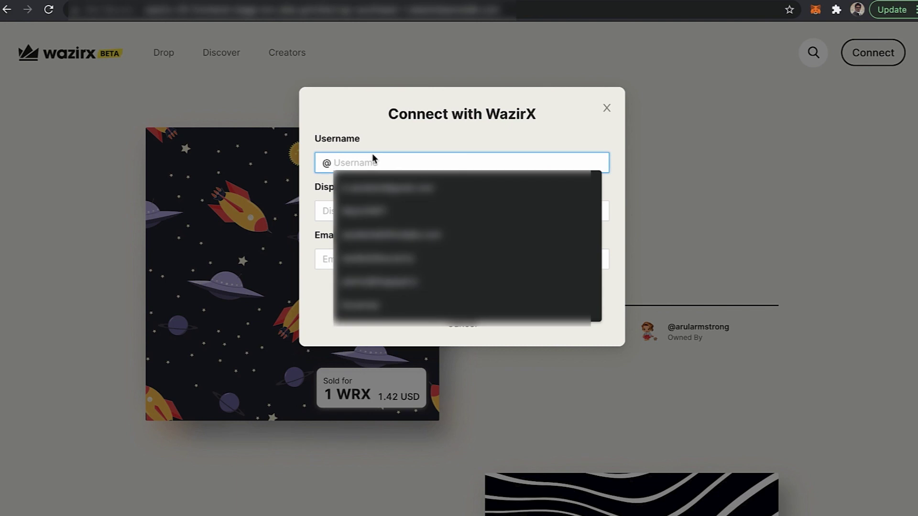
{"action": "left_click", "coordinate": [411, 123]}
{"action": "left_click", "coordinate": [384, 167]}
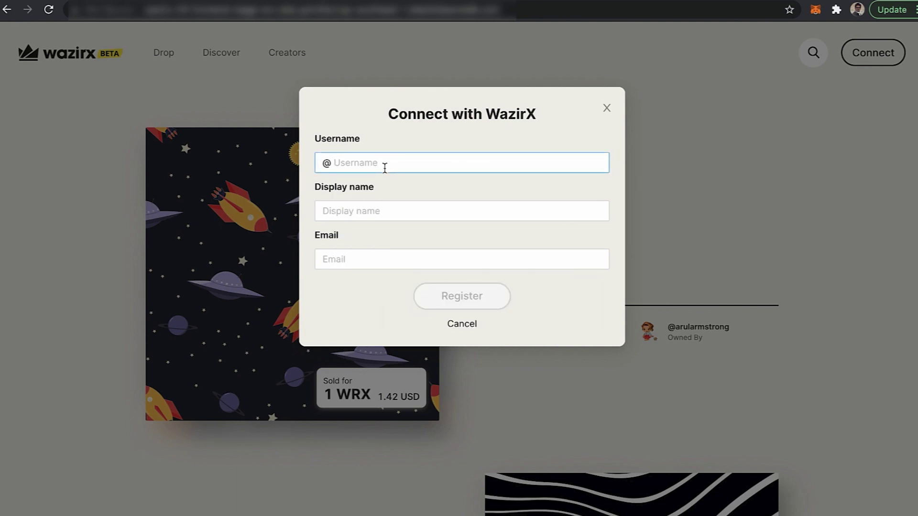
{"action": "type", "text": "t"}
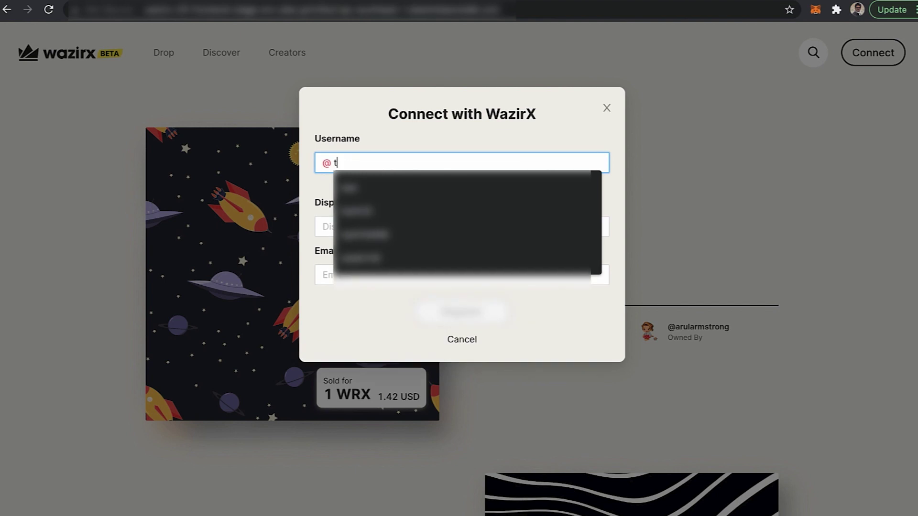
{"action": "type", "text": "est12"}
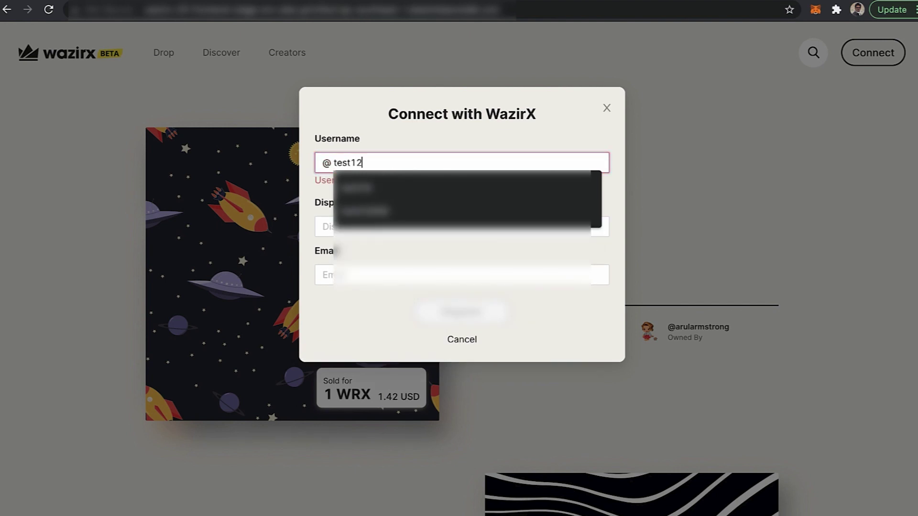
{"action": "type", "text": "34567"}
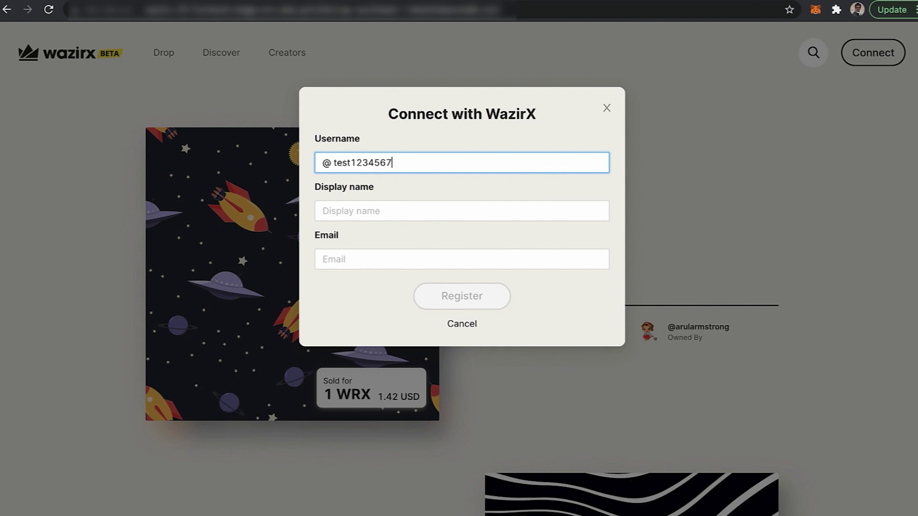
Step: Fill in the display name 'test user' and an email address
{"action": "left_click", "coordinate": [323, 211]}
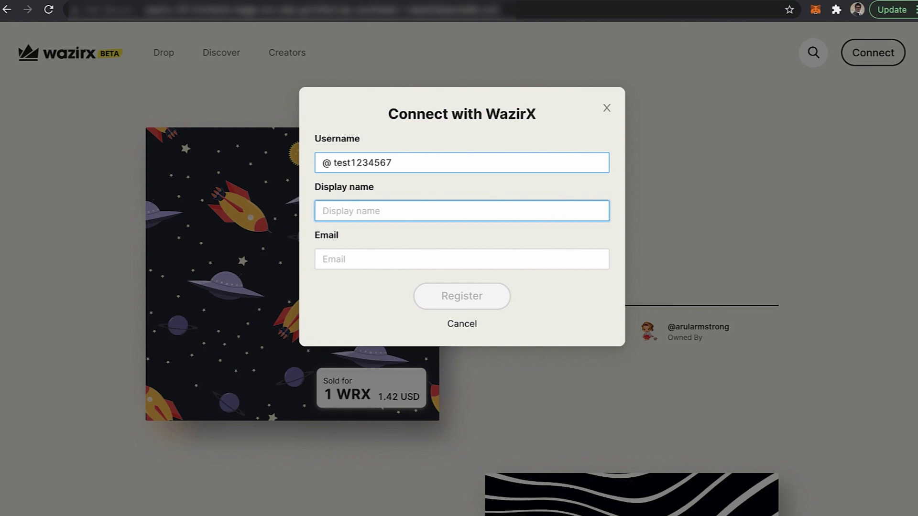
{"action": "type", "text": "tes"}
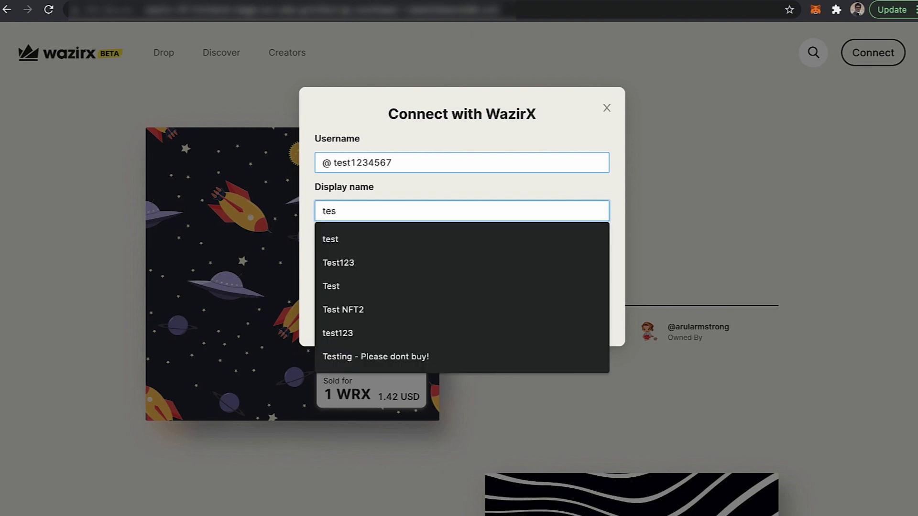
{"action": "type", "text": "t user"}
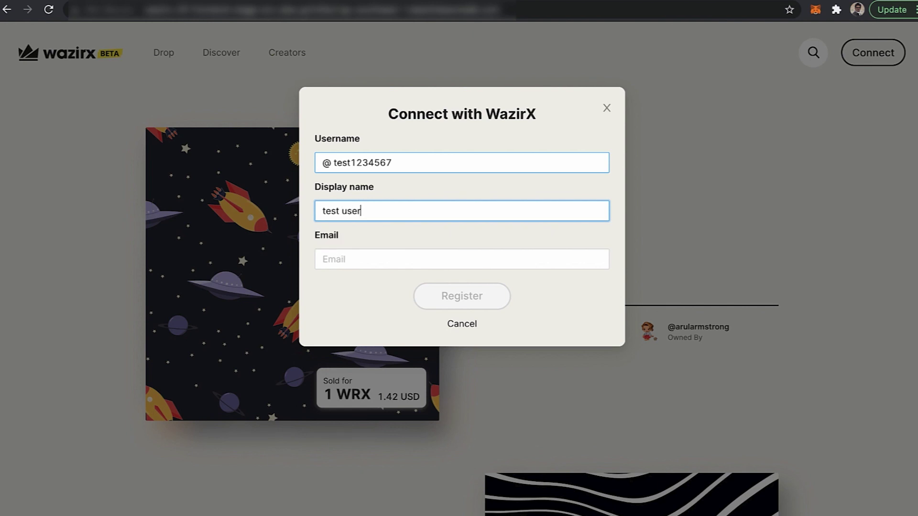
{"action": "left_click", "coordinate": [462, 259]}
{"action": "type", "text": "te"}
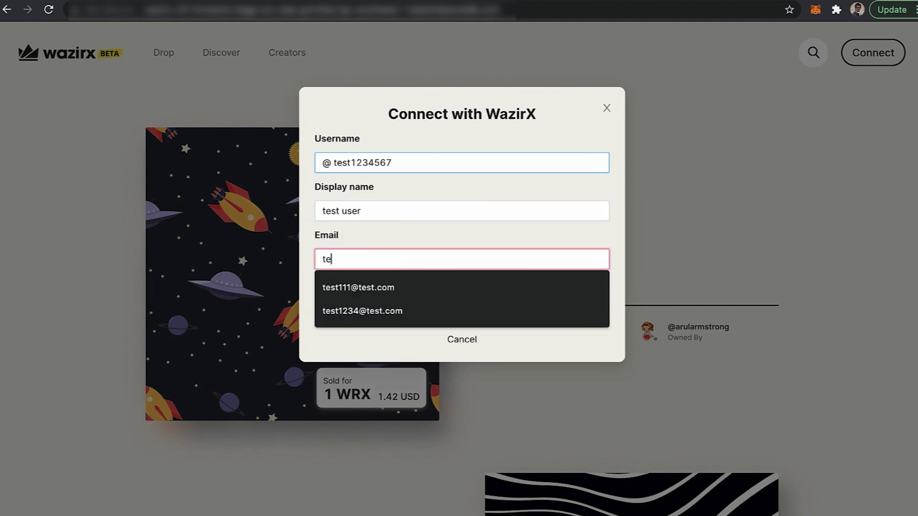
{"action": "type", "text": "st@"}
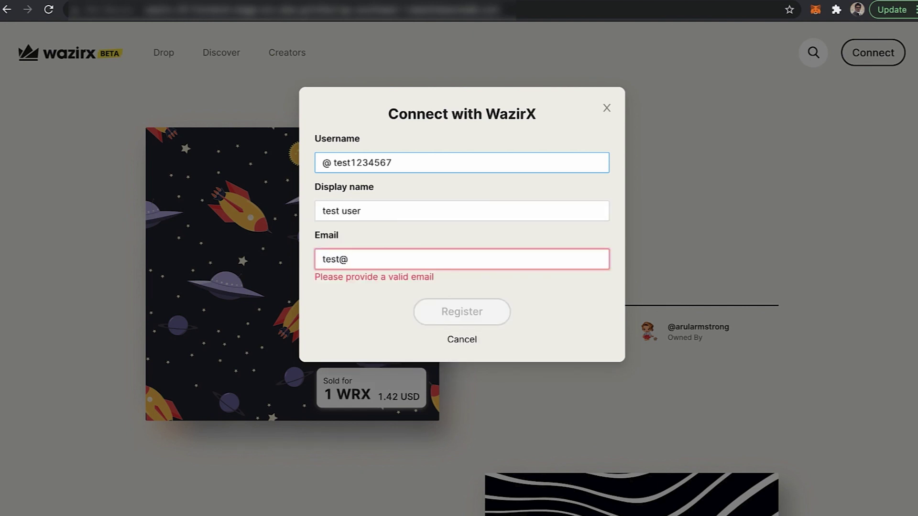
{"action": "type", "text": "test123"}
{"action": "type", "text": ".con"}
{"action": "key", "text": "BackSpace"}
Step: Finish the email fix, register the profile, and open the test1234567 profile page
{"action": "type", "text": "m"}
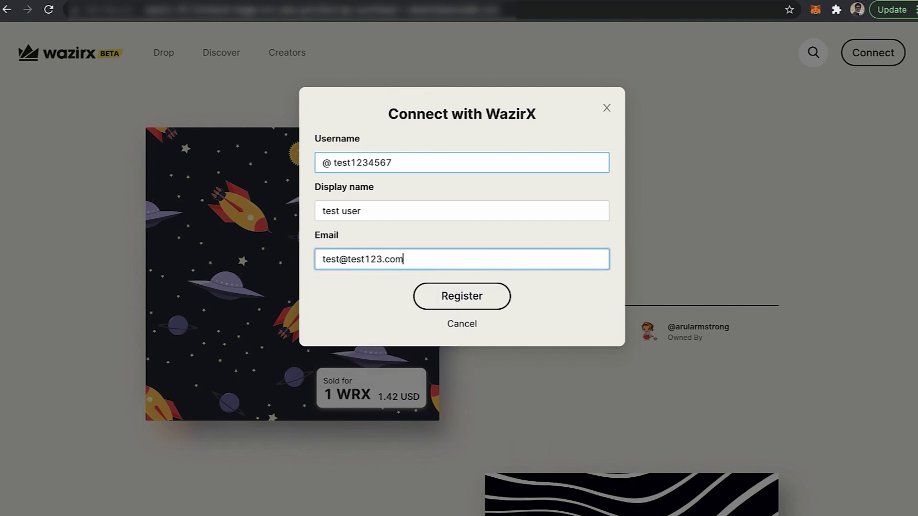
{"action": "left_click", "coordinate": [475, 296]}
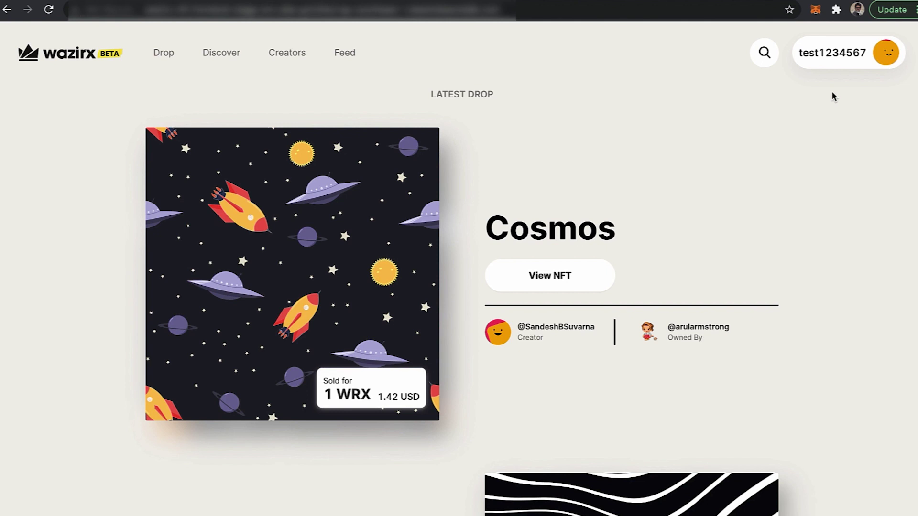
{"action": "left_click", "coordinate": [839, 54]}
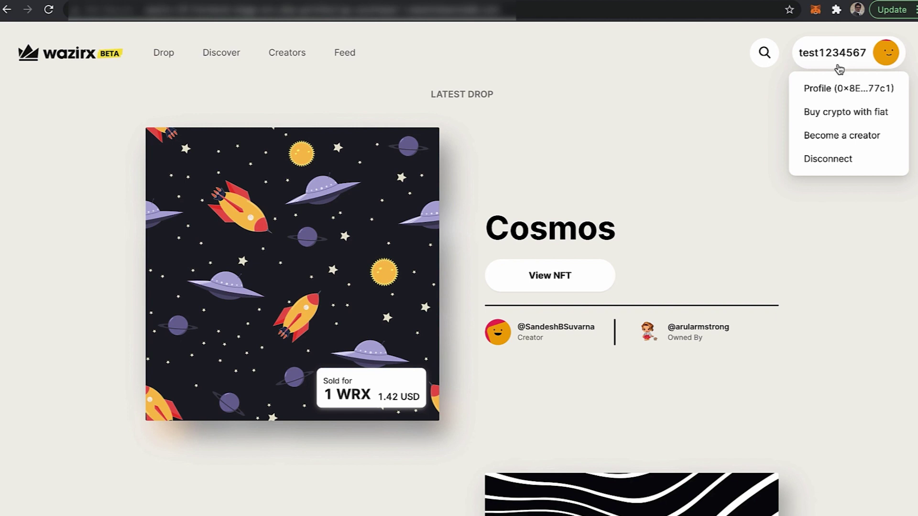
{"action": "left_click", "coordinate": [836, 90]}
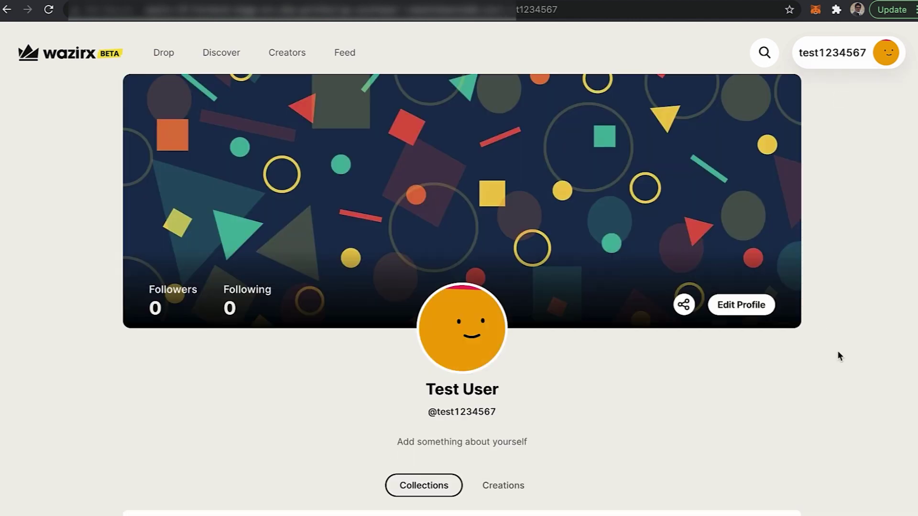
{"action": "scroll", "coordinate": [558, 440], "scroll_direction": "down", "scroll_amount": 2}
{"action": "scroll", "coordinate": [558, 437], "scroll_direction": "up", "scroll_amount": 1}
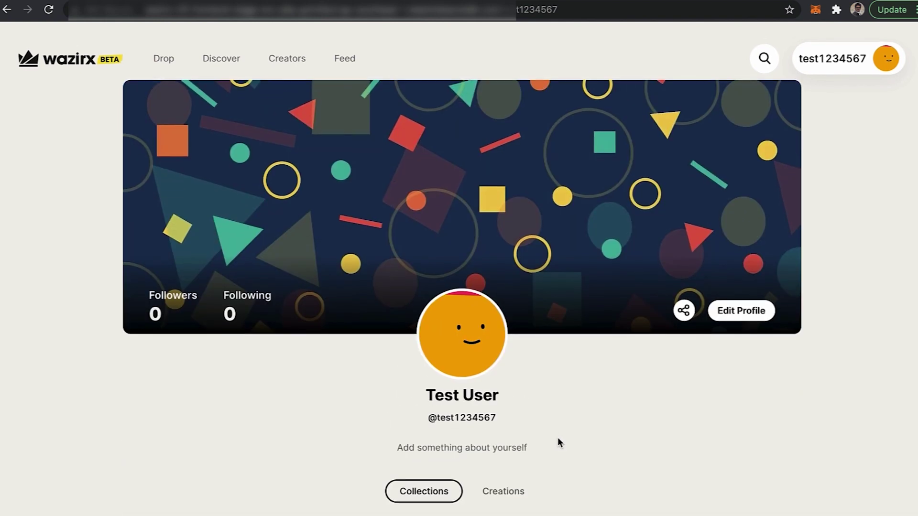
Step: Open Edit Profile, look through the Bio and Instagram fields, then open and close the account menu
{"action": "left_click", "coordinate": [753, 308]}
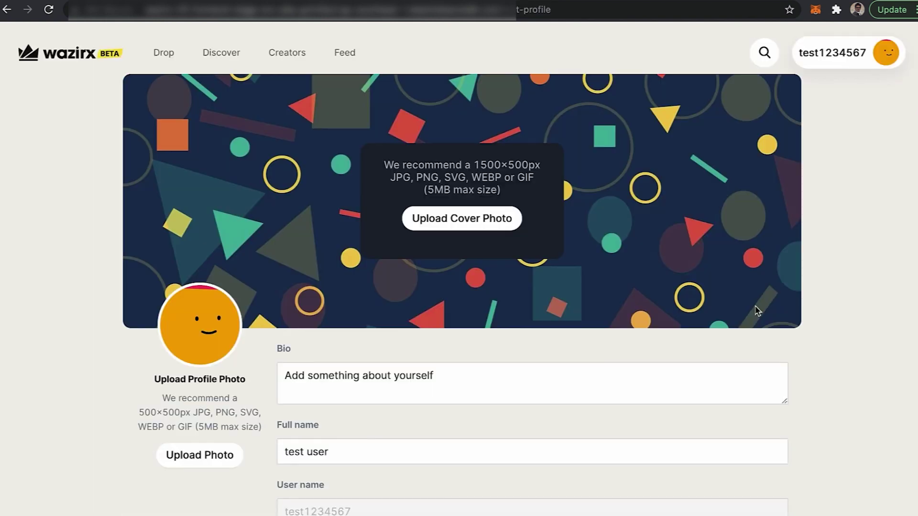
{"action": "scroll", "coordinate": [398, 281], "scroll_direction": "down", "scroll_amount": 1}
{"action": "scroll", "coordinate": [399, 283], "scroll_direction": "up", "scroll_amount": 1}
{"action": "scroll", "coordinate": [401, 284], "scroll_direction": "down", "scroll_amount": 1}
{"action": "scroll", "coordinate": [214, 335], "scroll_direction": "down", "scroll_amount": 2}
{"action": "left_click", "coordinate": [396, 276]}
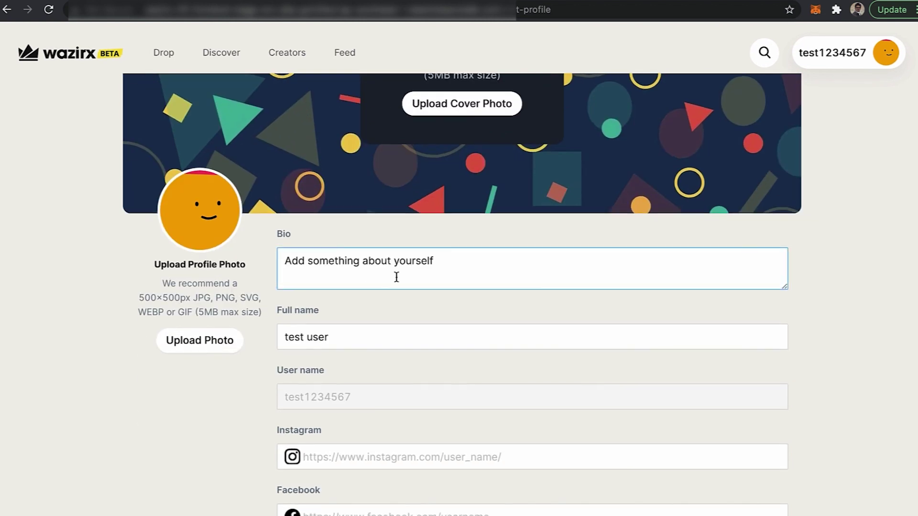
{"action": "scroll", "coordinate": [396, 276], "scroll_direction": "down", "scroll_amount": 2}
{"action": "scroll", "coordinate": [395, 276], "scroll_direction": "down", "scroll_amount": 2}
{"action": "left_click", "coordinate": [390, 294]}
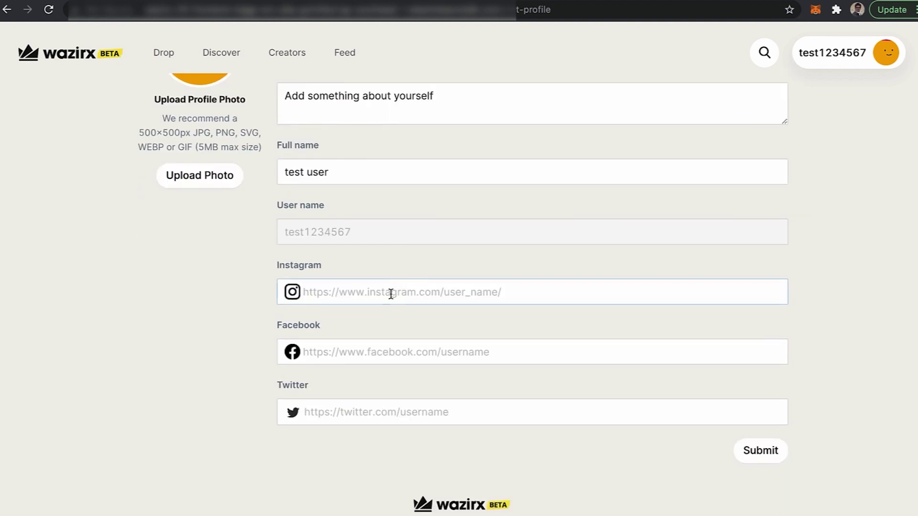
{"action": "scroll", "coordinate": [390, 294], "scroll_direction": "up", "scroll_amount": 6}
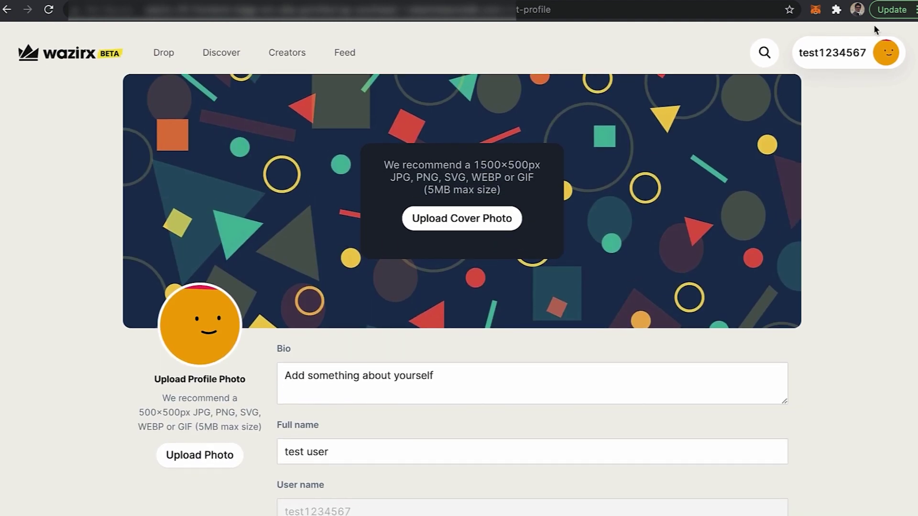
{"action": "left_click", "coordinate": [858, 49]}
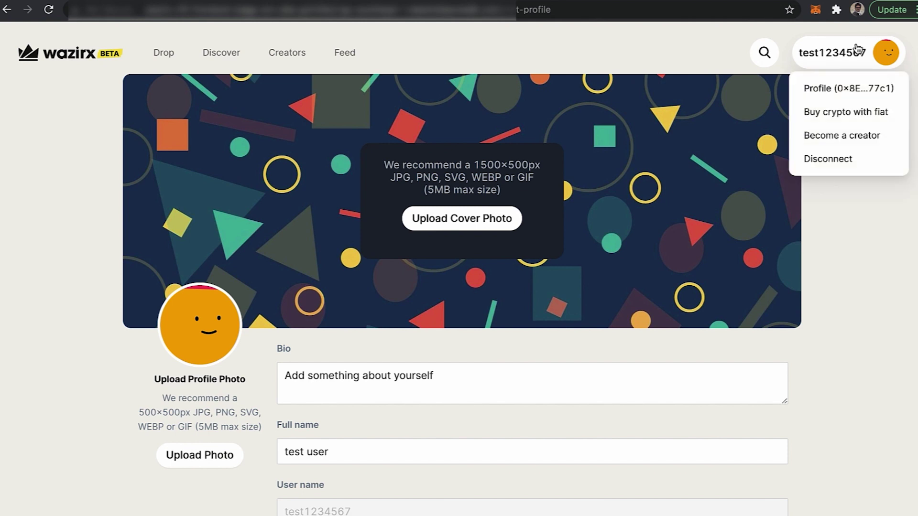
{"action": "left_click", "coordinate": [879, 292]}
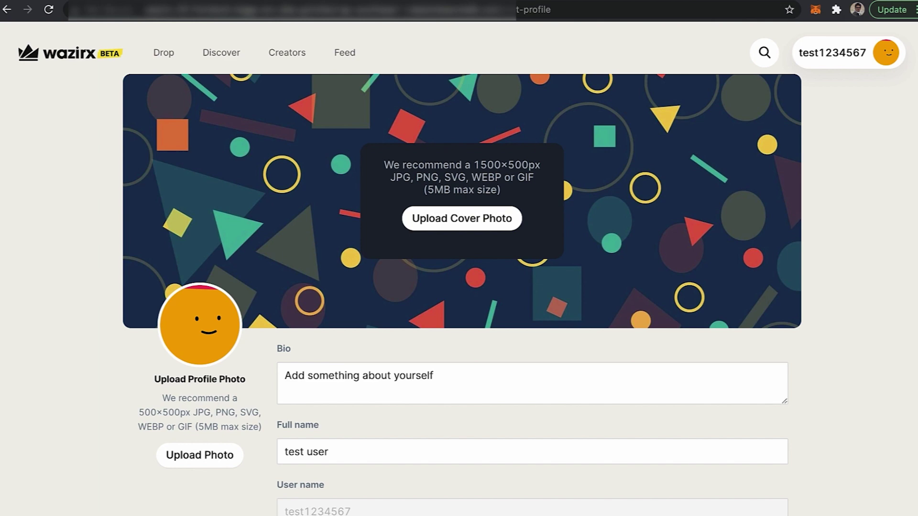
Step: Search Google for 'add bsc to metamask' in a new tab
{"action": "key", "text": "ctrl+t"}
{"action": "left_click", "coordinate": [283, 14]}
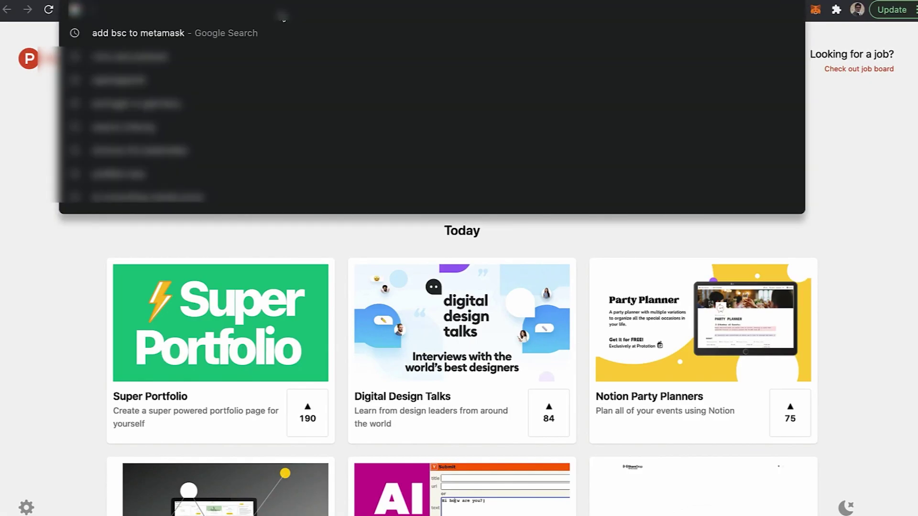
{"action": "left_click", "coordinate": [216, 33]}
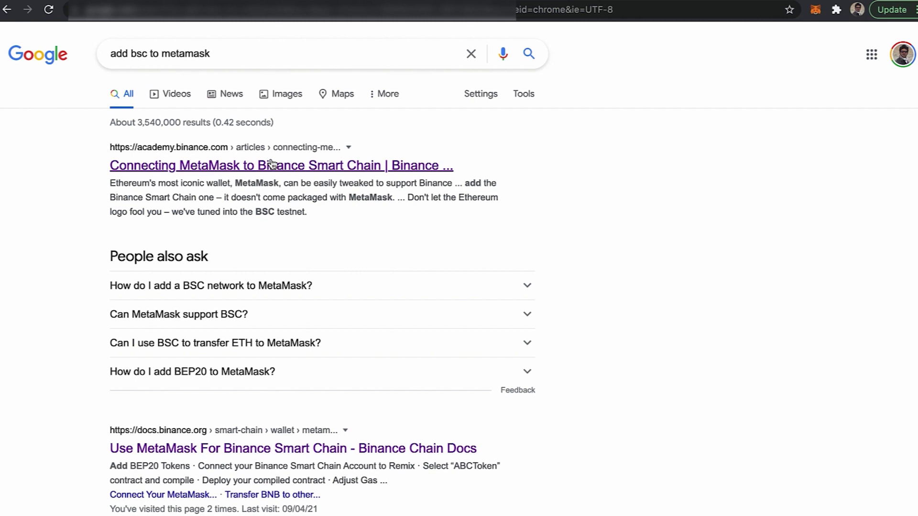
Step: Open the Binance Academy guide and highlight its Mainnet parameters (ChainID 56, Symbol BNB)
{"action": "left_click", "coordinate": [233, 166]}
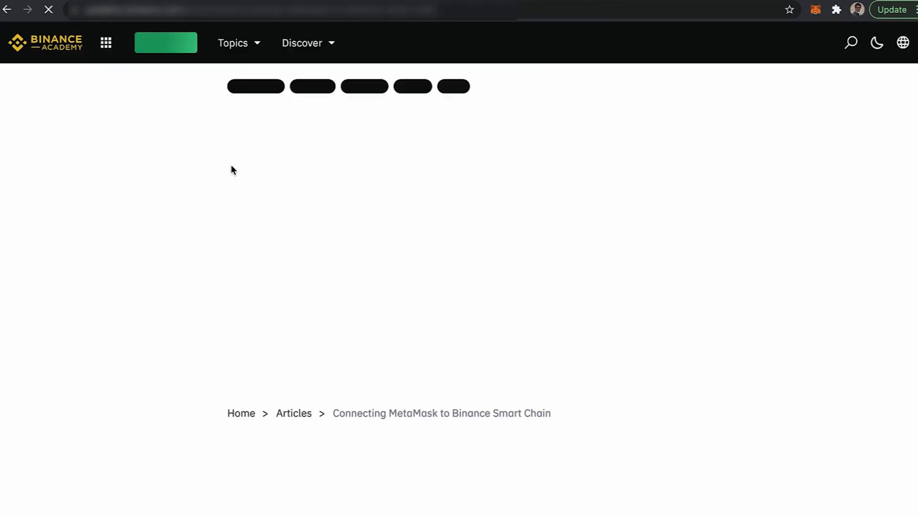
{"action": "scroll", "coordinate": [507, 304], "scroll_direction": "down", "scroll_amount": 8}
{"action": "scroll", "coordinate": [506, 304], "scroll_direction": "down", "scroll_amount": 15}
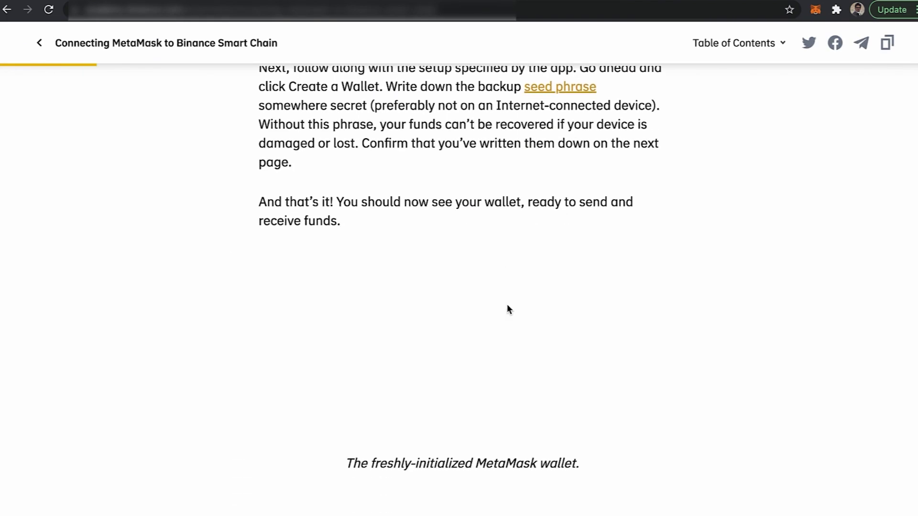
{"action": "scroll", "coordinate": [506, 304], "scroll_direction": "down", "scroll_amount": 10}
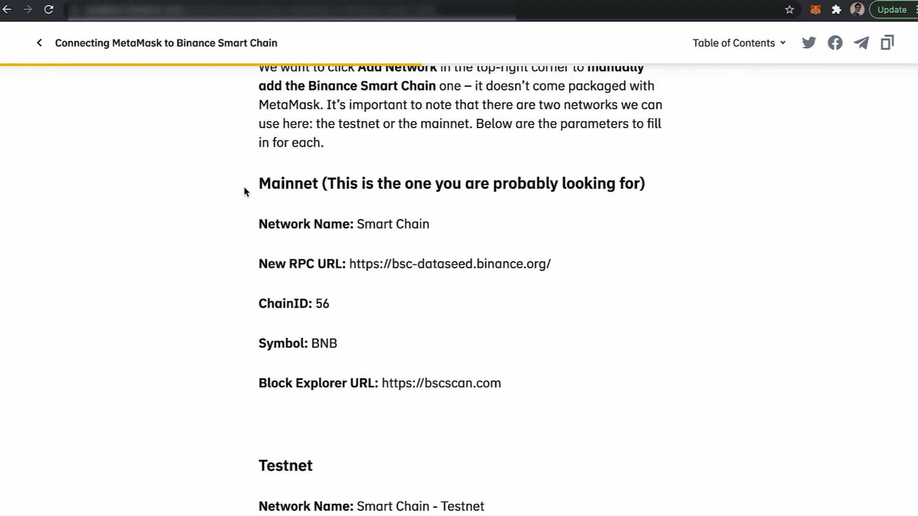
{"action": "left_click_drag", "start_coordinate": [259, 183], "coordinate": [519, 391]}
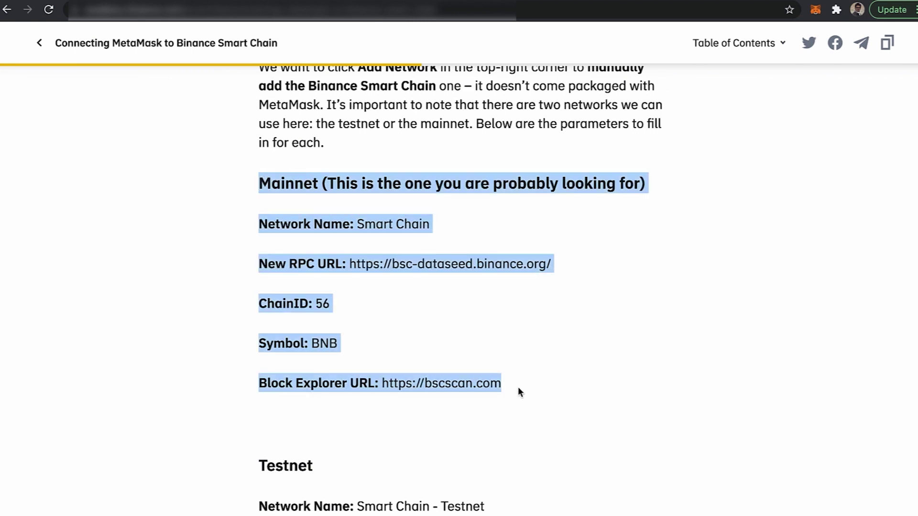
{"action": "left_click", "coordinate": [518, 388]}
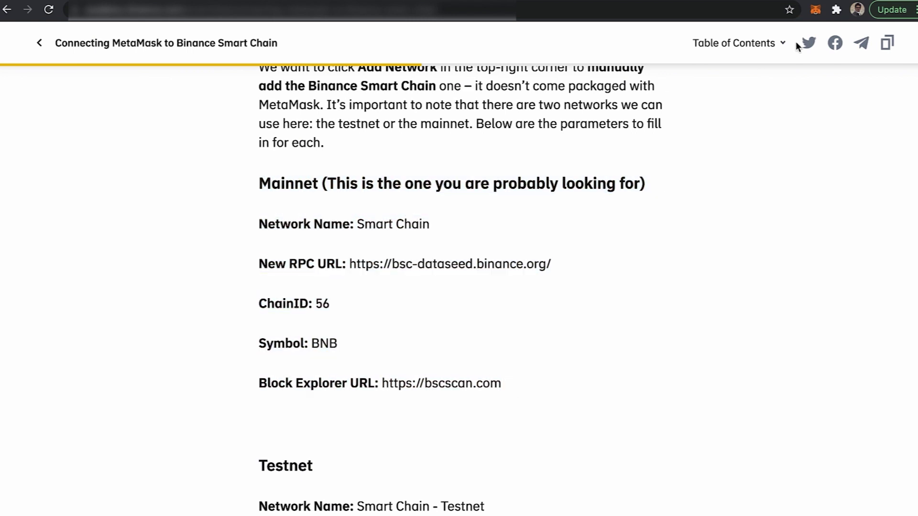
Step: Go to MetaMask Settings > Networks and scroll to the Binance Smart Chain entries
{"action": "left_click", "coordinate": [815, 10]}
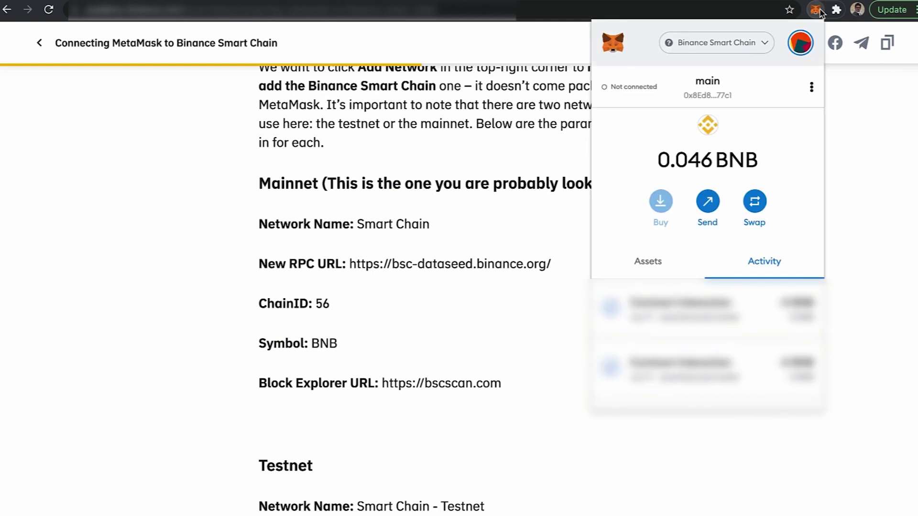
{"action": "left_click", "coordinate": [804, 46]}
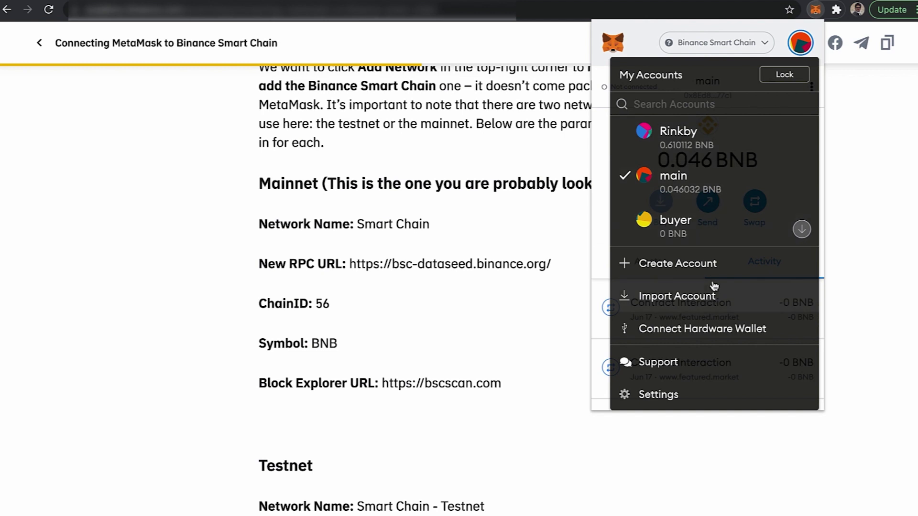
{"action": "left_click", "coordinate": [681, 395]}
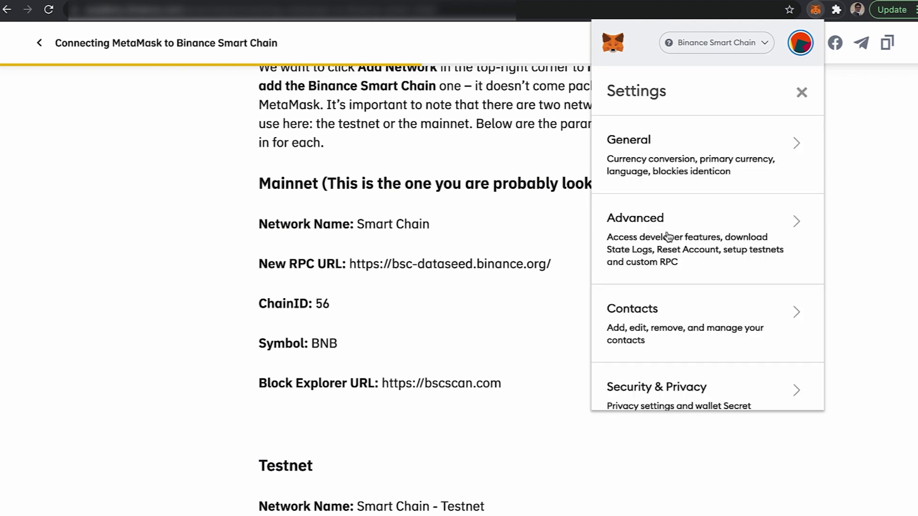
{"action": "scroll", "coordinate": [669, 194], "scroll_direction": "down", "scroll_amount": 5}
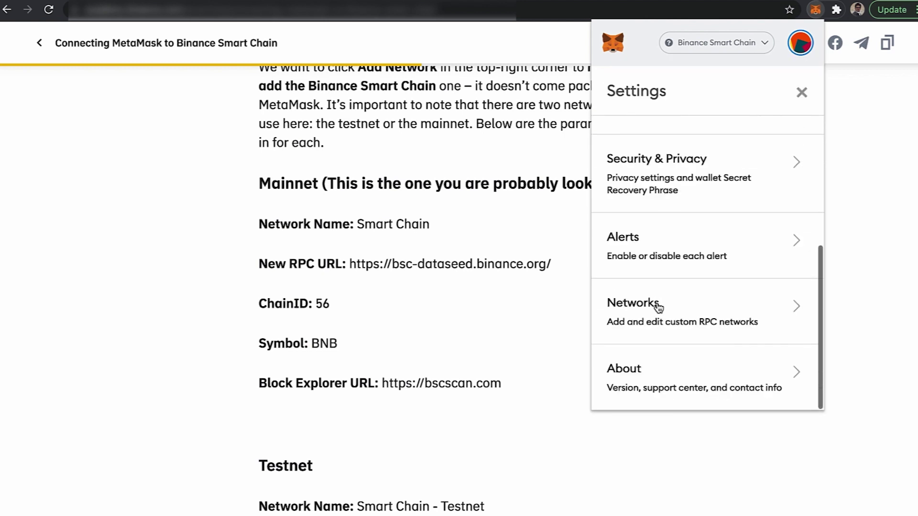
{"action": "left_click", "coordinate": [658, 306]}
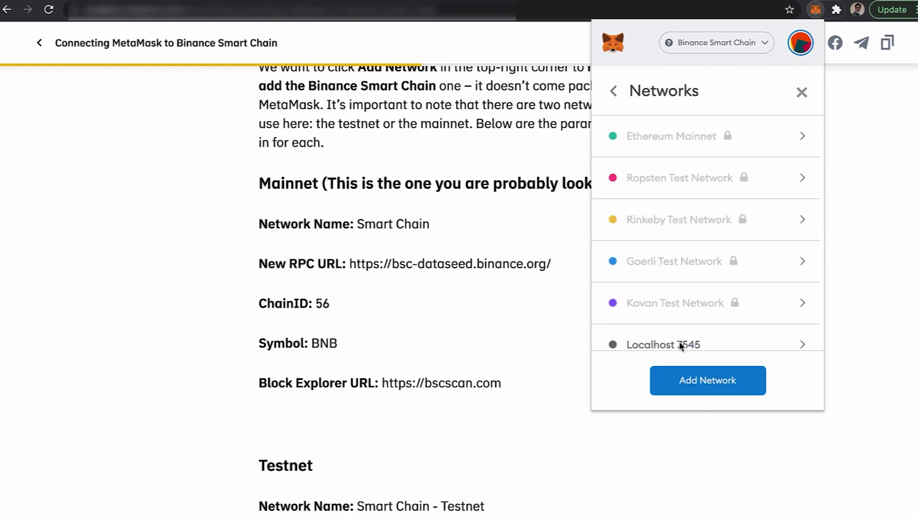
{"action": "scroll", "coordinate": [691, 285], "scroll_direction": "down", "scroll_amount": 3}
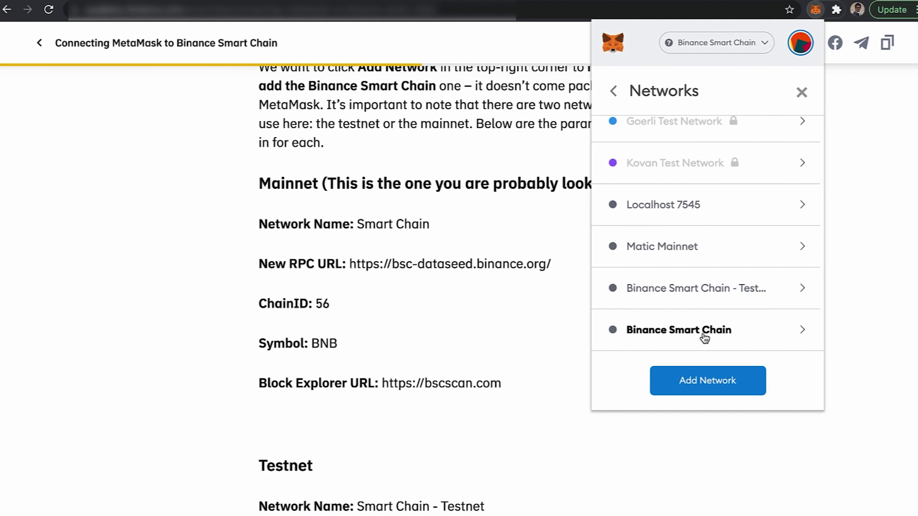
Step: Review the empty Add Network form, back out without saving, and close the MetaMask popup
{"action": "left_click", "coordinate": [711, 383]}
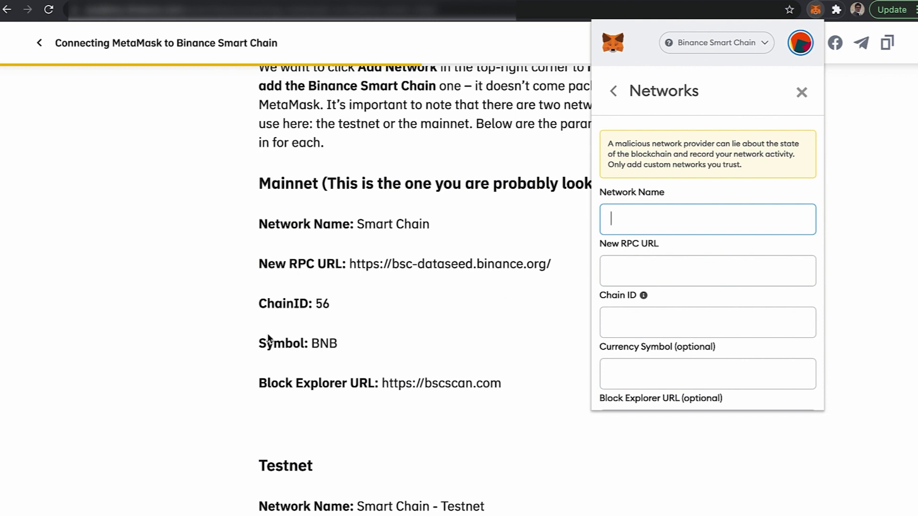
{"action": "scroll", "coordinate": [647, 334], "scroll_direction": "down", "scroll_amount": 1}
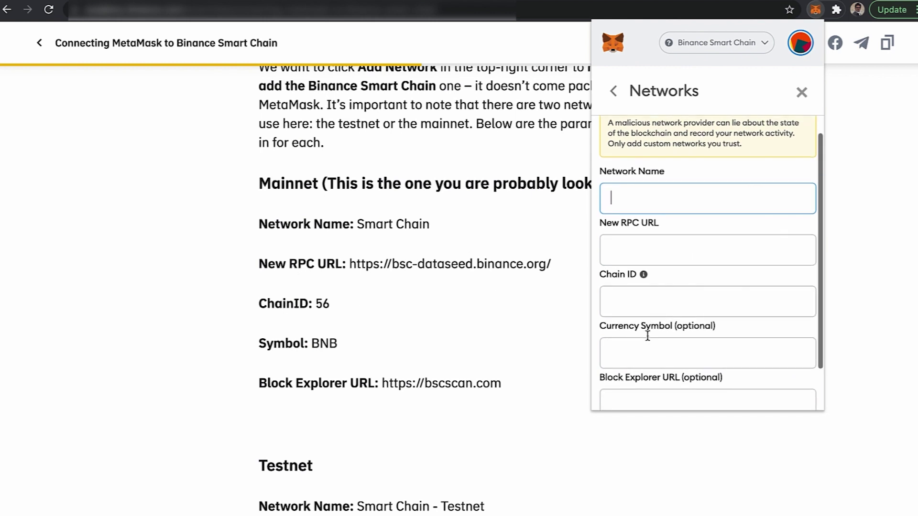
{"action": "scroll", "coordinate": [675, 332], "scroll_direction": "down", "scroll_amount": 1}
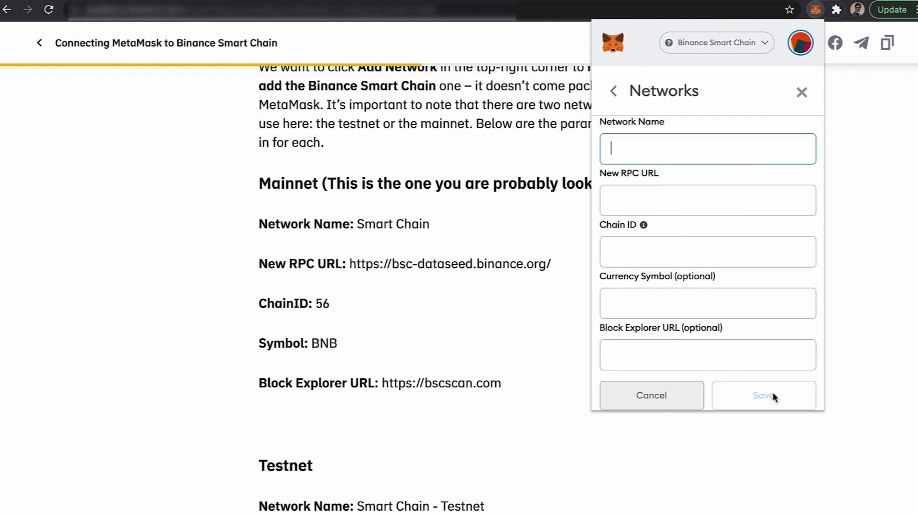
{"action": "left_click", "coordinate": [613, 92]}
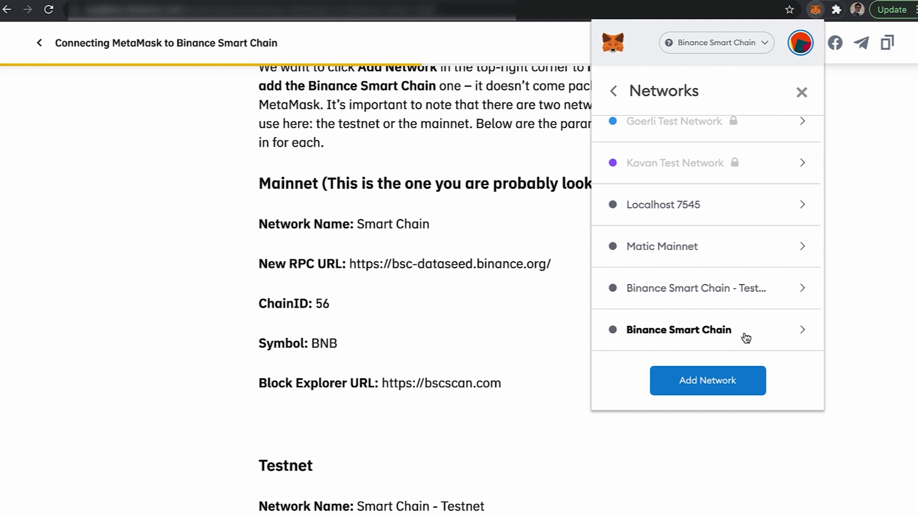
{"action": "left_click", "coordinate": [910, 206]}
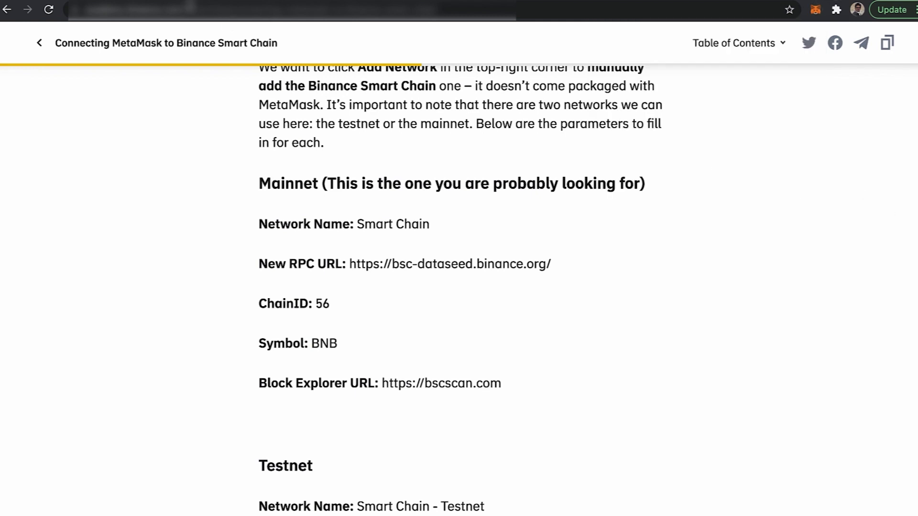